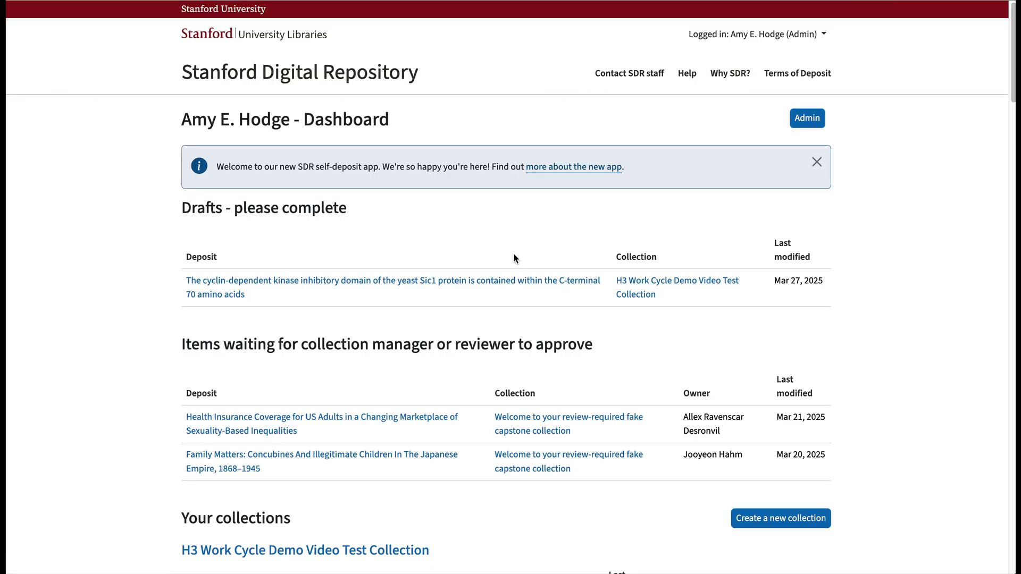
Start a new untitled collection and go to its Participants step.
left_click(789, 519)
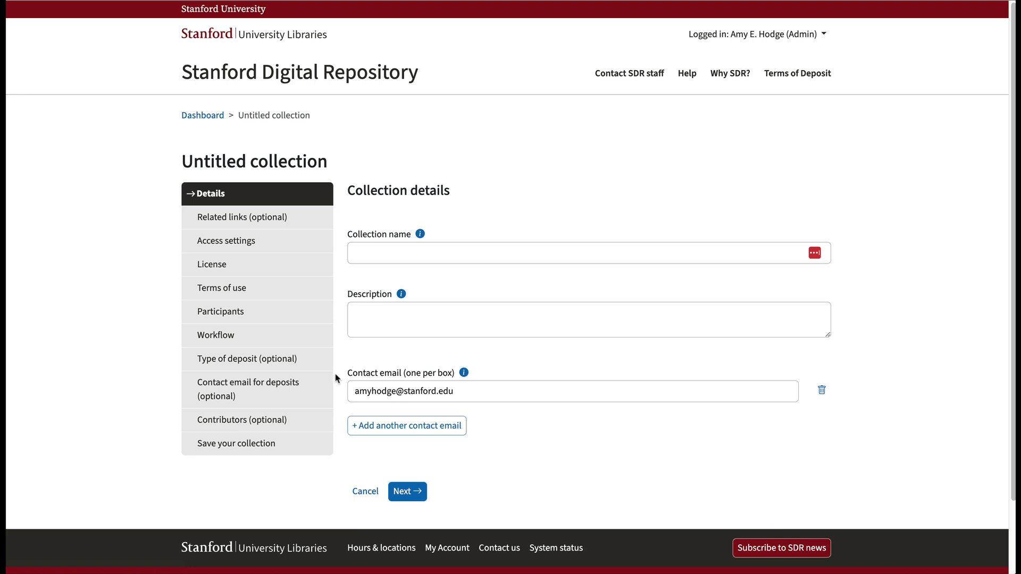
left_click(238, 312)
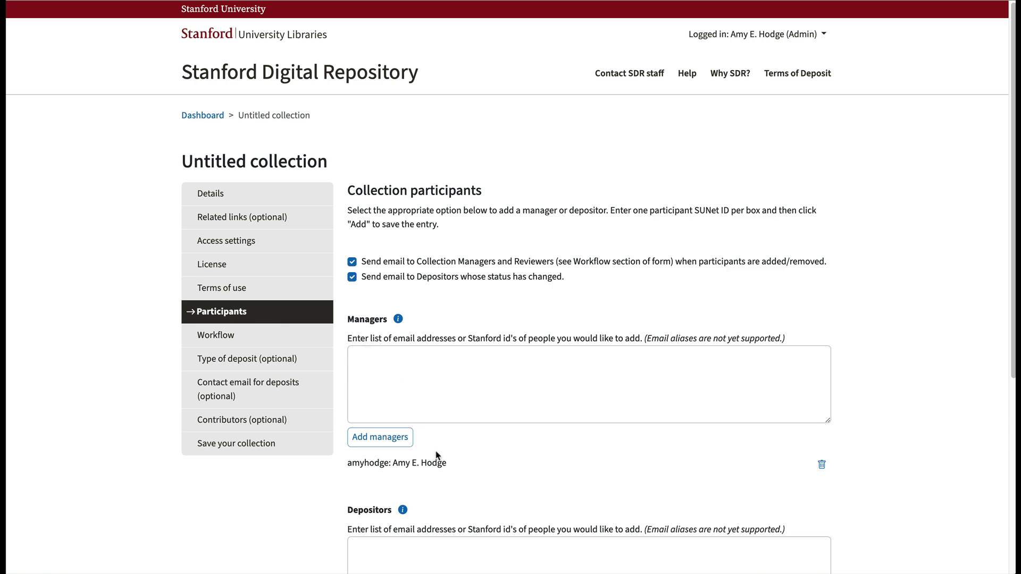
Paste the list of five depositor IDs into the Depositors box and add them to the collection.
scroll(438, 425, "down", 5)
left_click(387, 294)
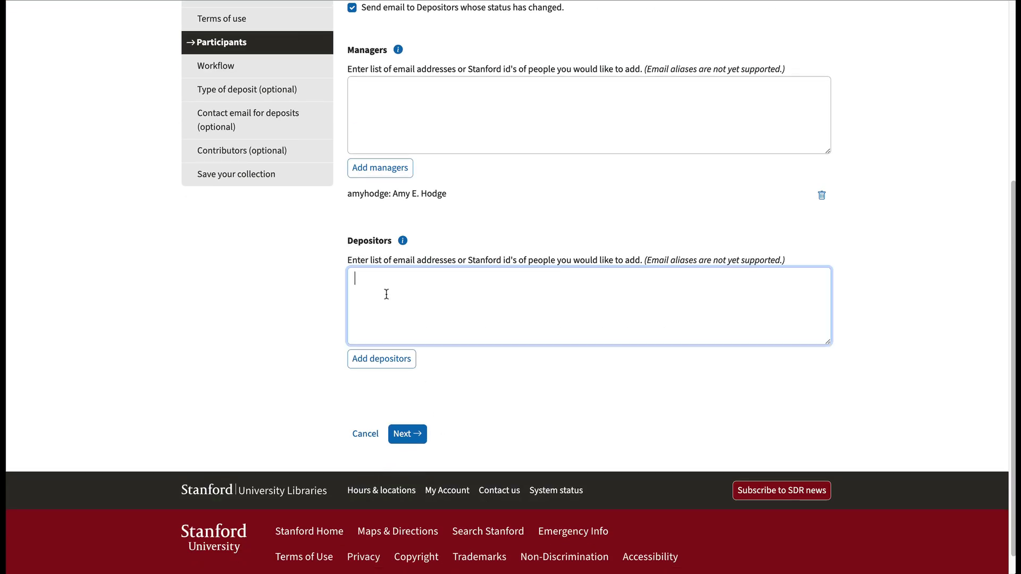
key("ctrl+v")
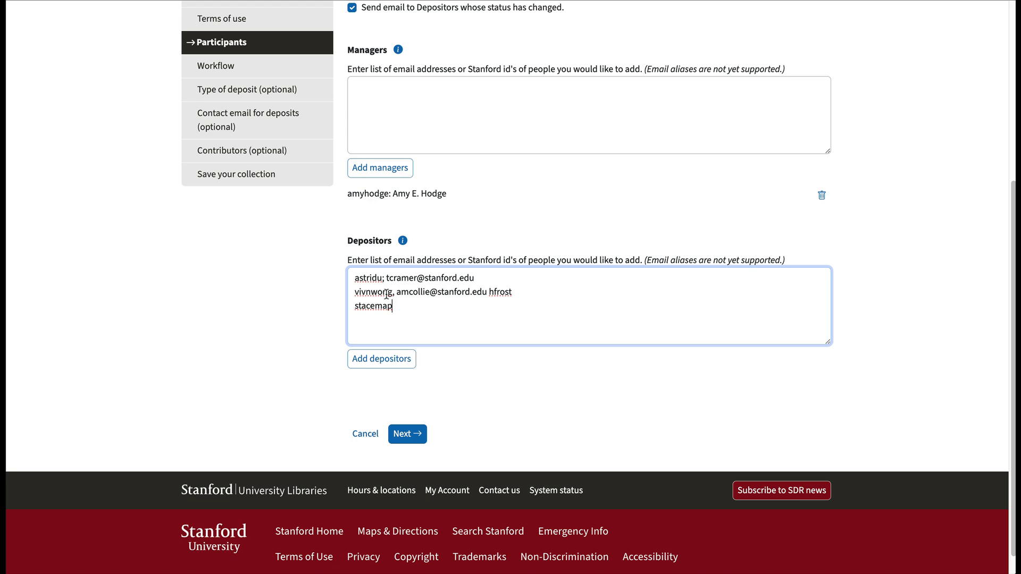
left_click(382, 360)
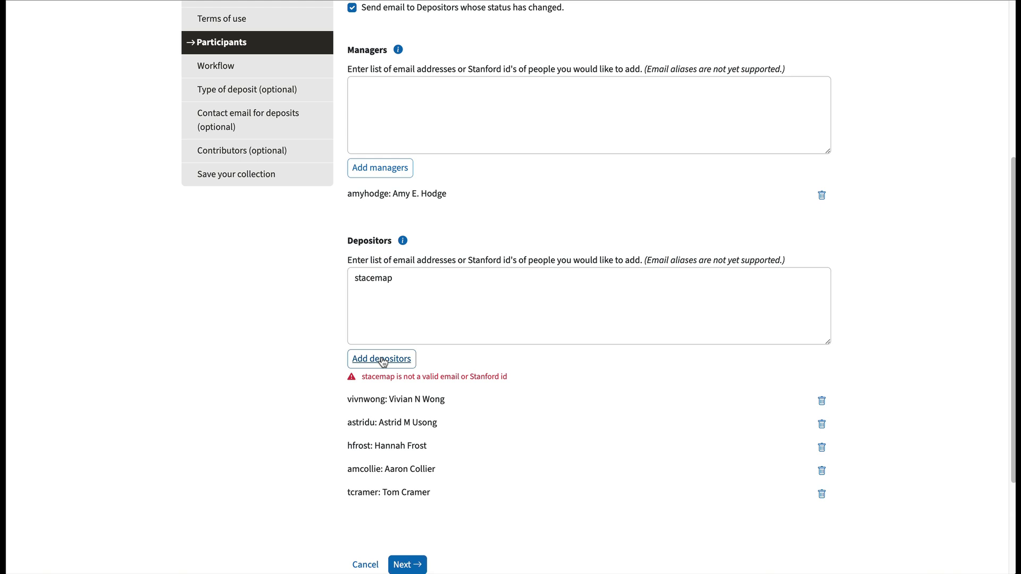
left_click(237, 90)
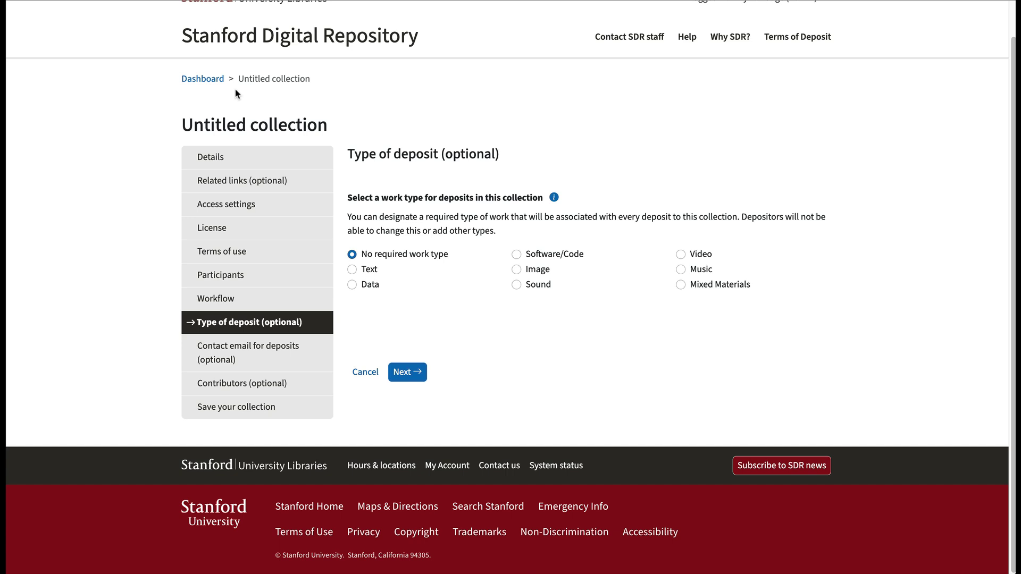
Require the Text work type with Capstone and Thesis subtypes for deposits.
left_click(352, 270)
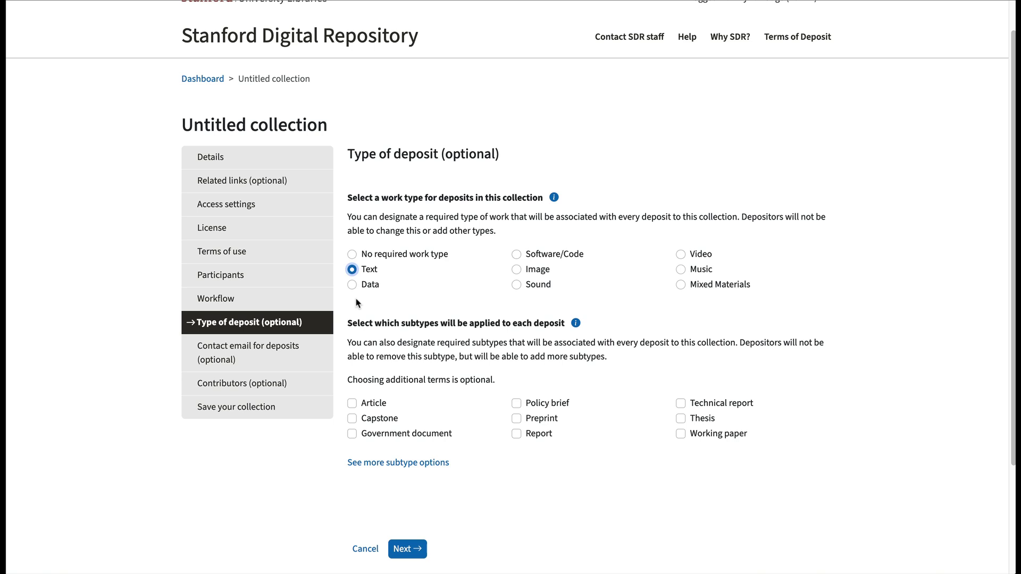
left_click(352, 419)
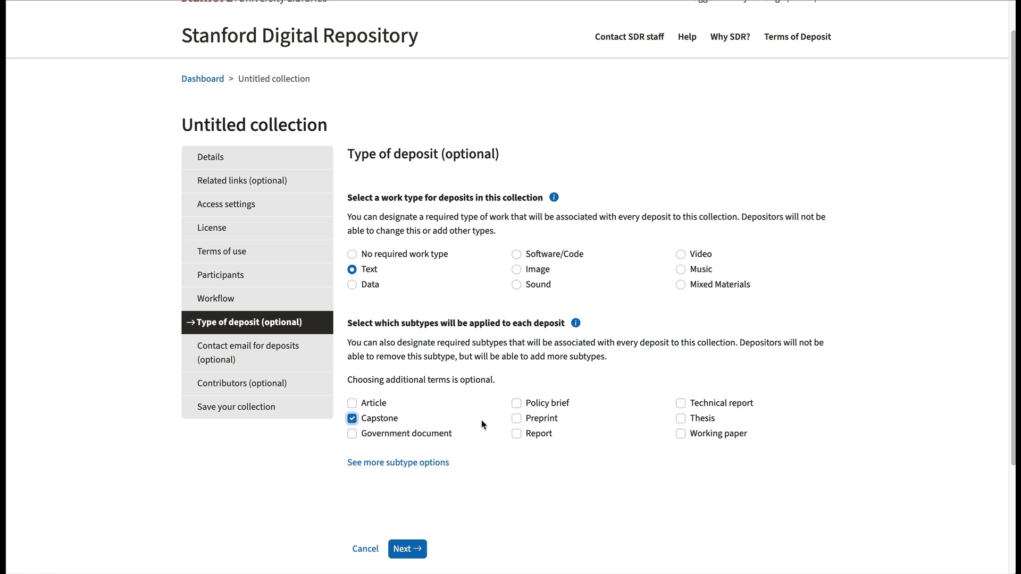
left_click(681, 419)
Set a fixed collection-wide contact email address for deposits.
left_click(234, 349)
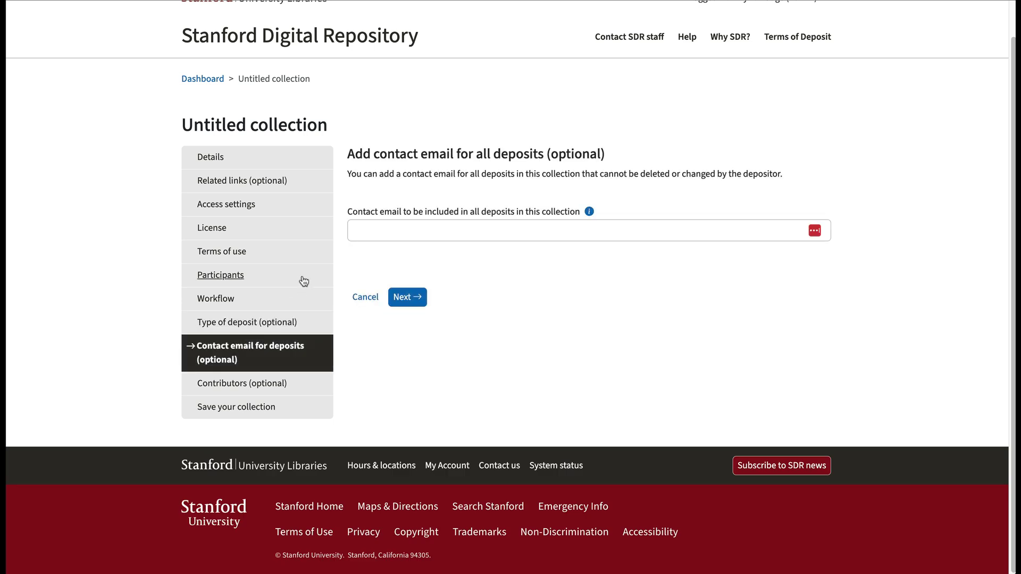
left_click(369, 232)
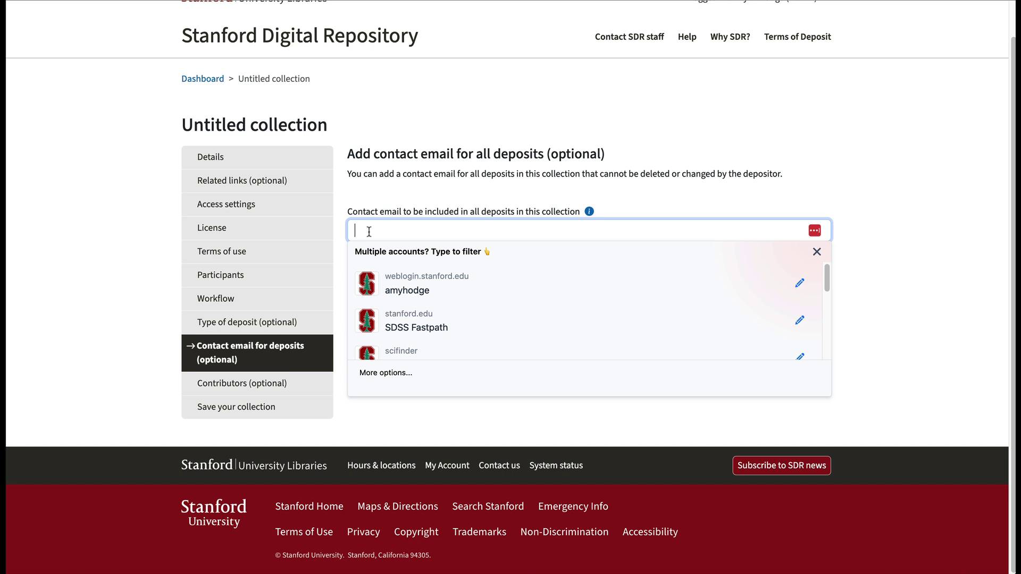
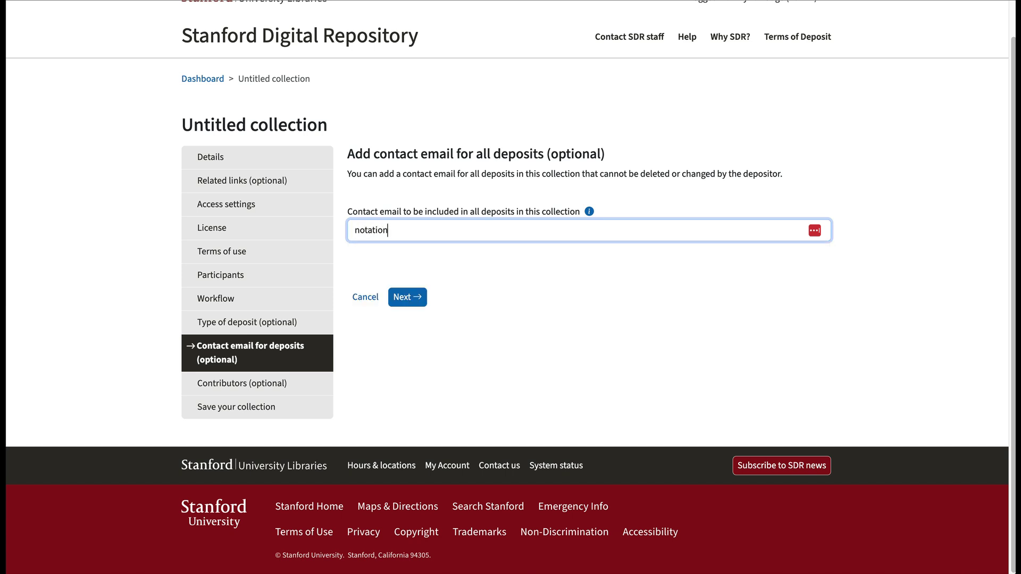
left_click(236, 385)
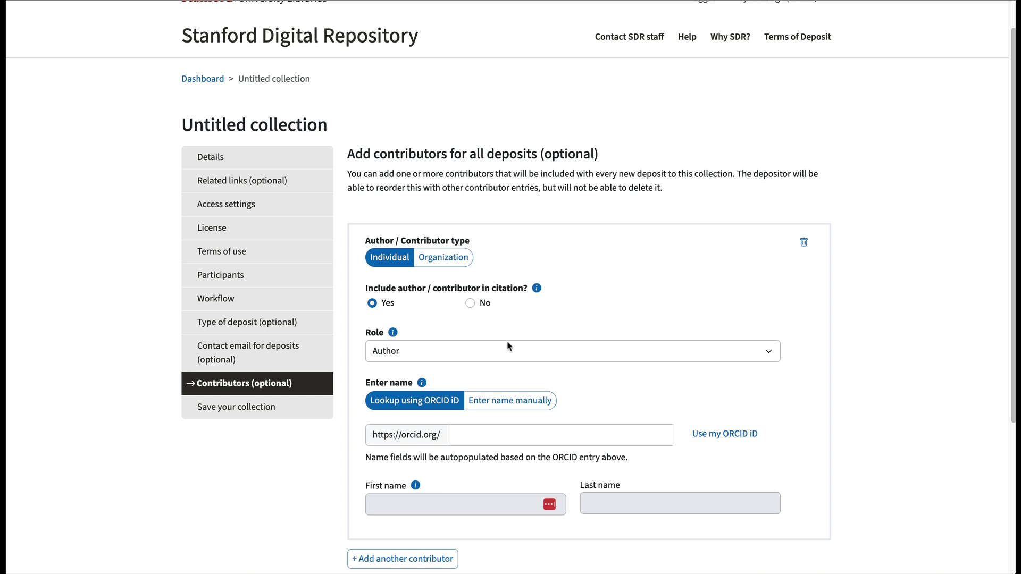
Add Stanford University, Department of Biology, as an organization contributor with role Degree granting institution.
scroll(508, 346, "down", 1)
scroll(508, 346, "down", 3)
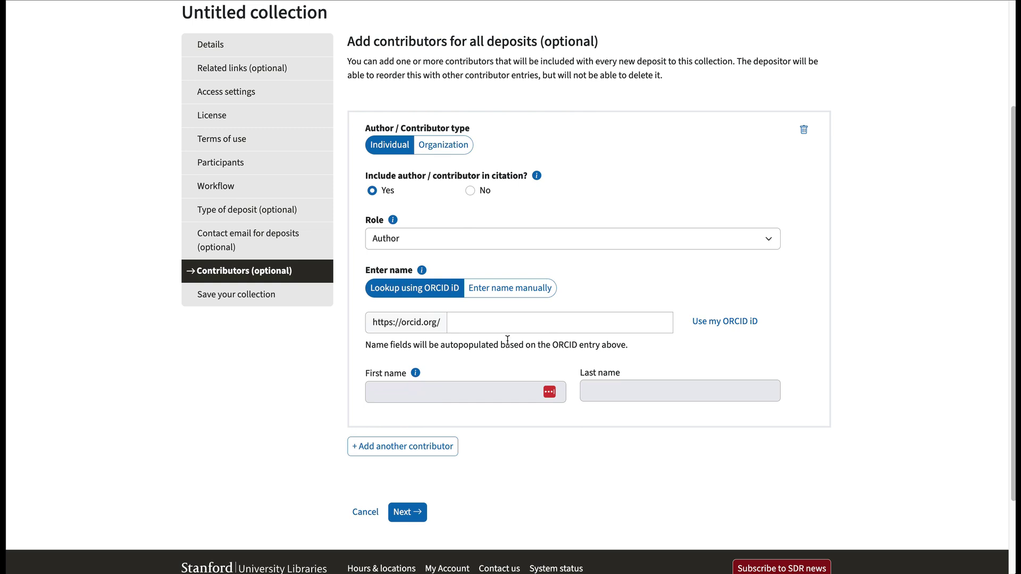
left_click(461, 149)
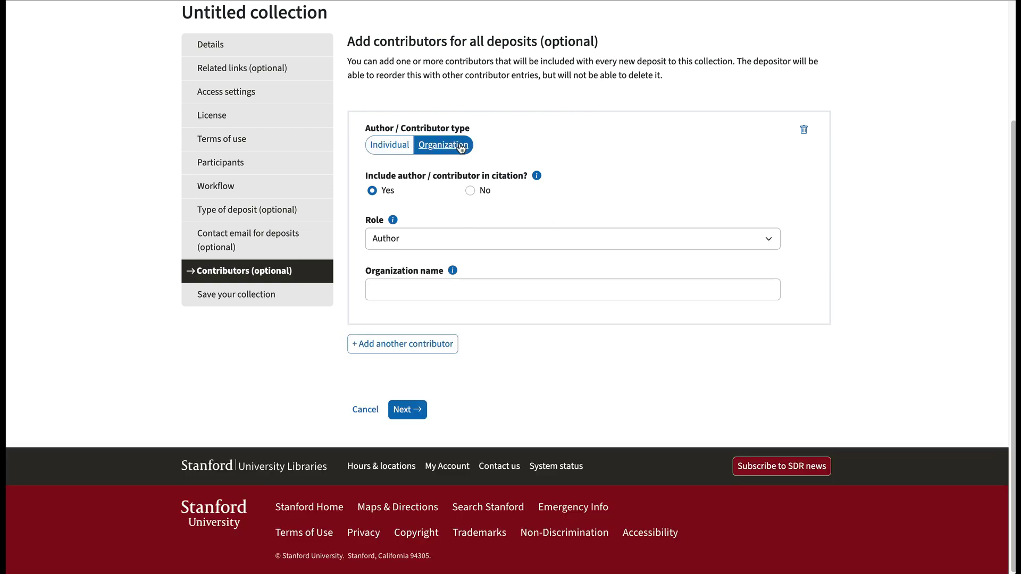
left_click(456, 241)
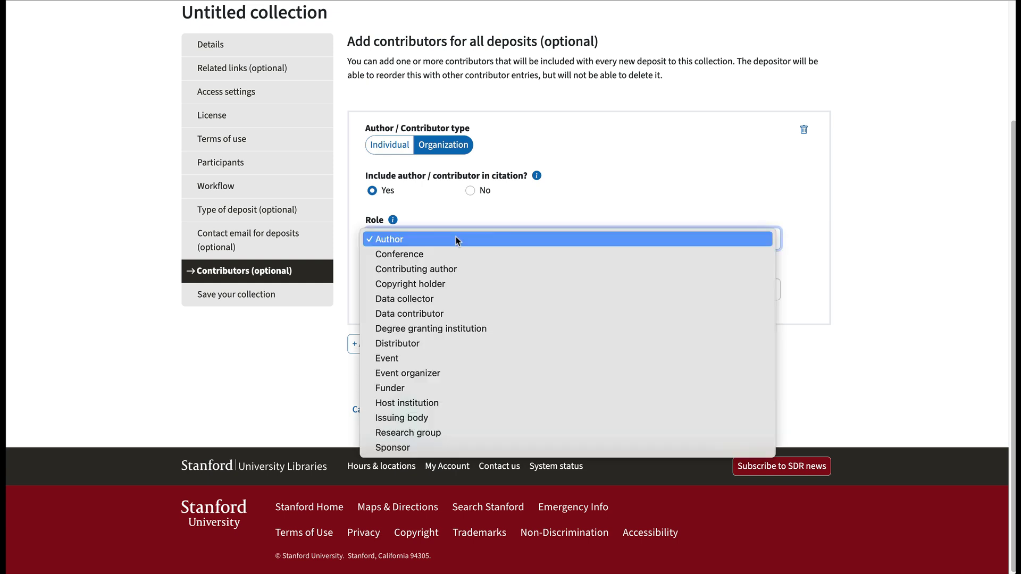
left_click(459, 329)
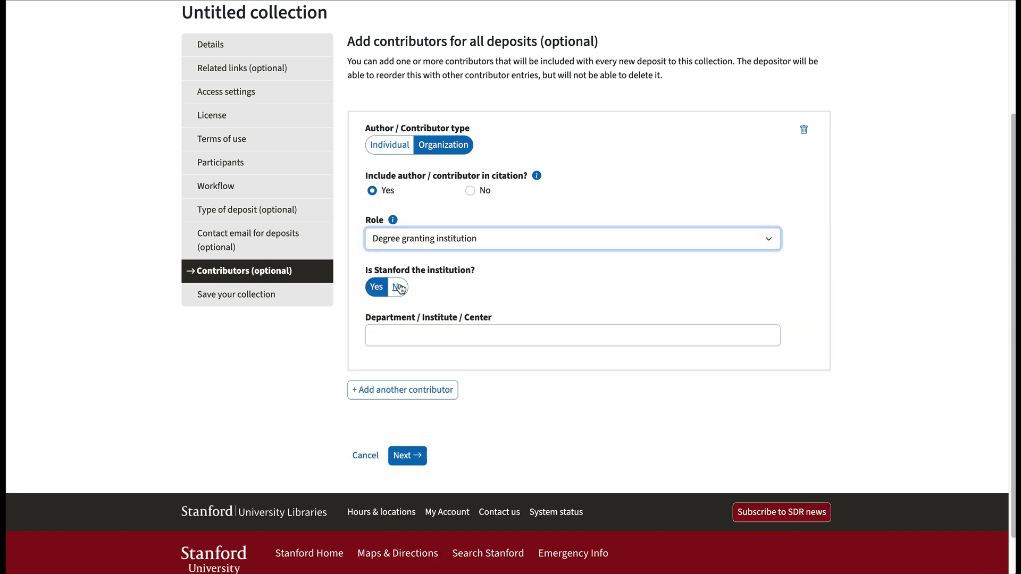
left_click(398, 287)
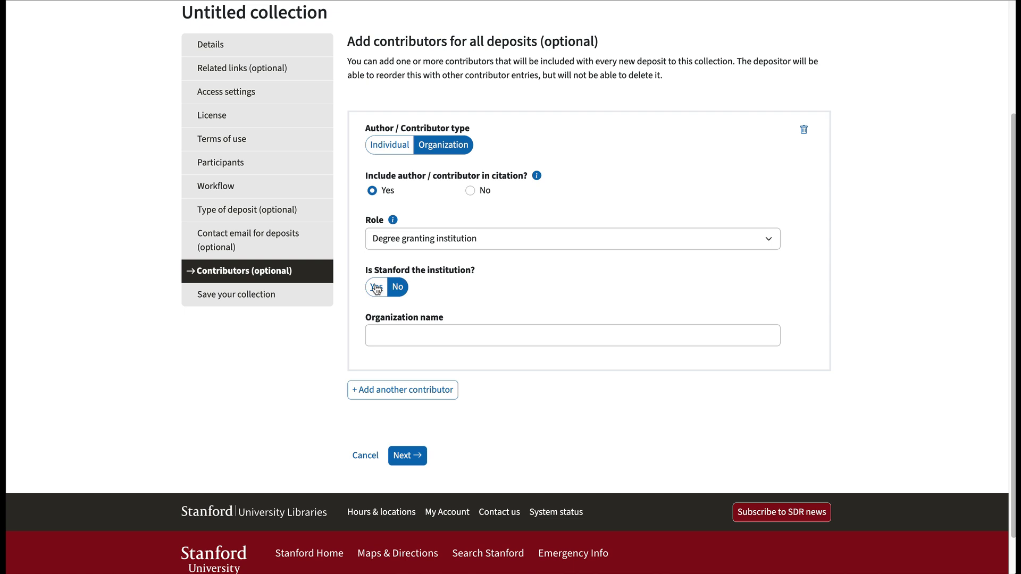
left_click(377, 288)
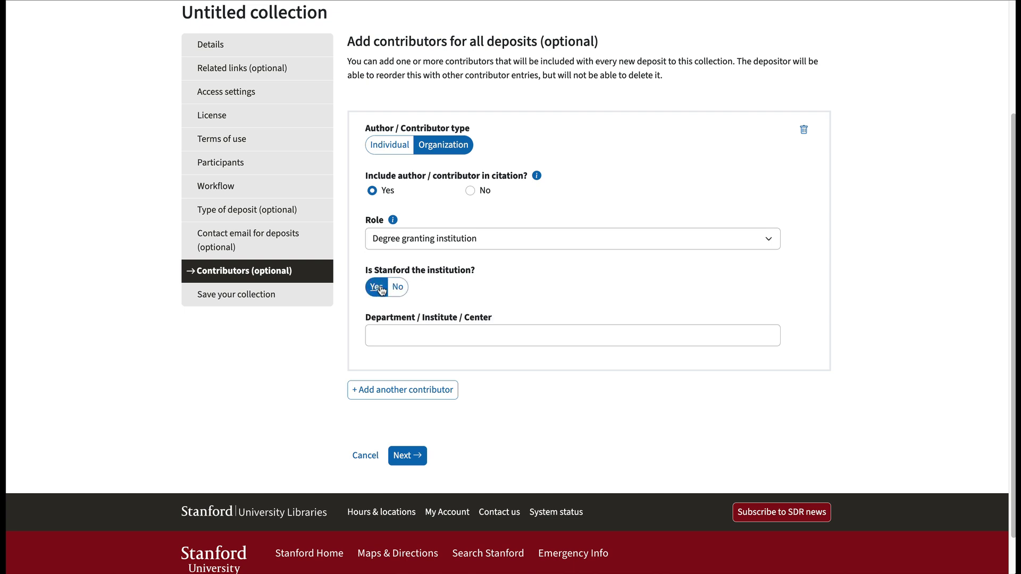
left_click(477, 334)
type("Department of Biology")
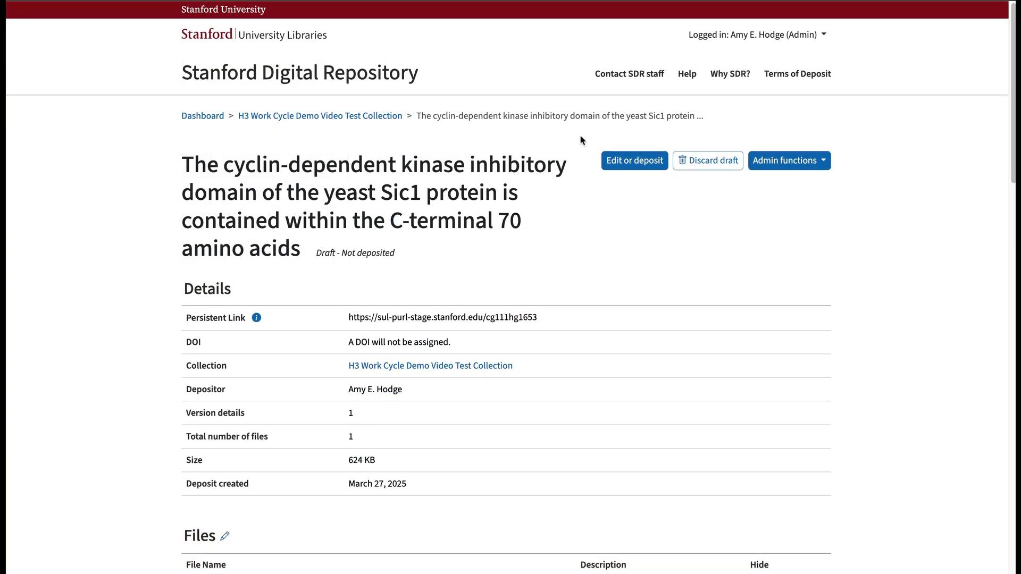
Edit the Sic1 draft and review its Title and contact, then Authors / Contributors sections.
left_click(625, 160)
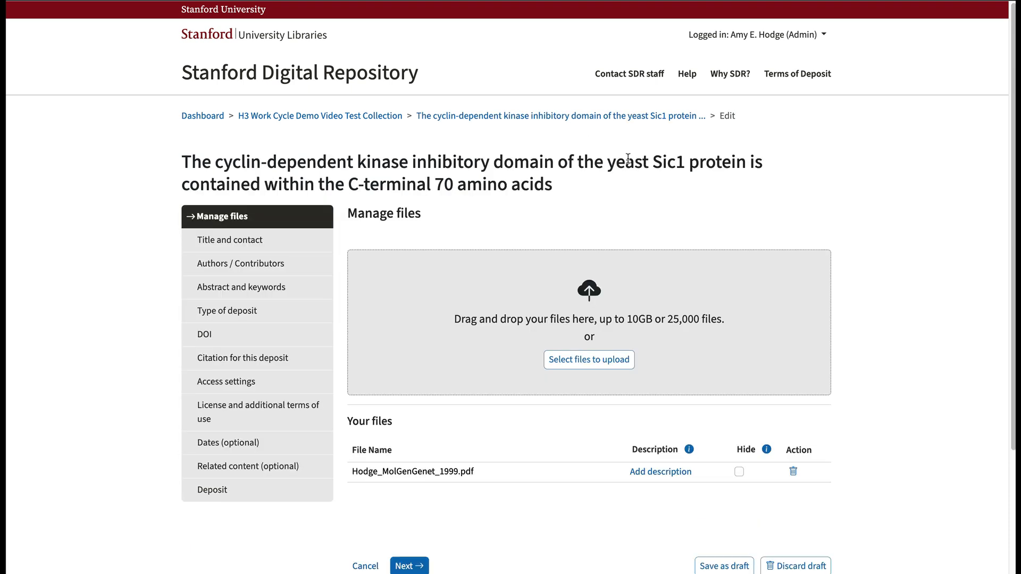
left_click(257, 241)
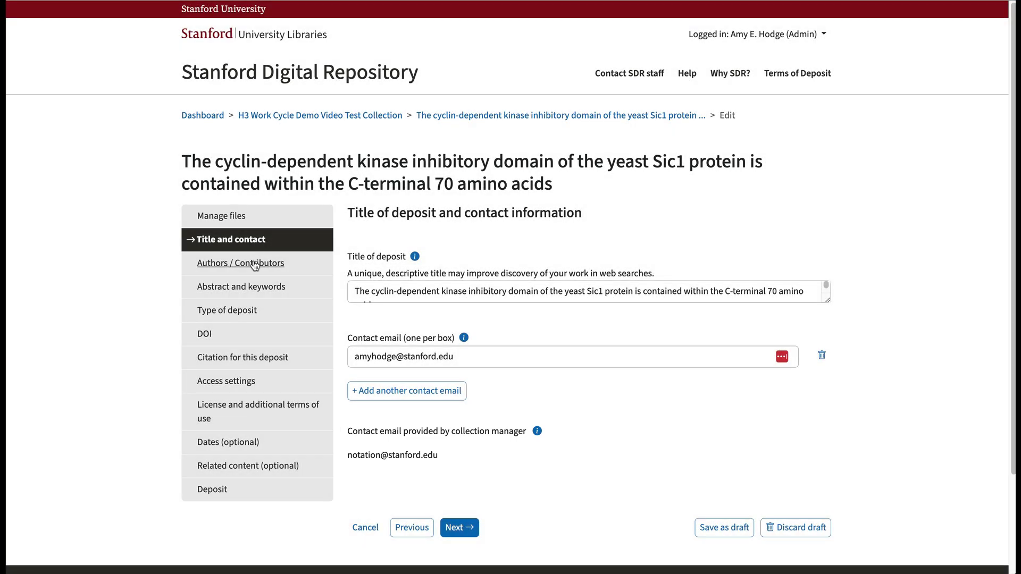
left_click(255, 265)
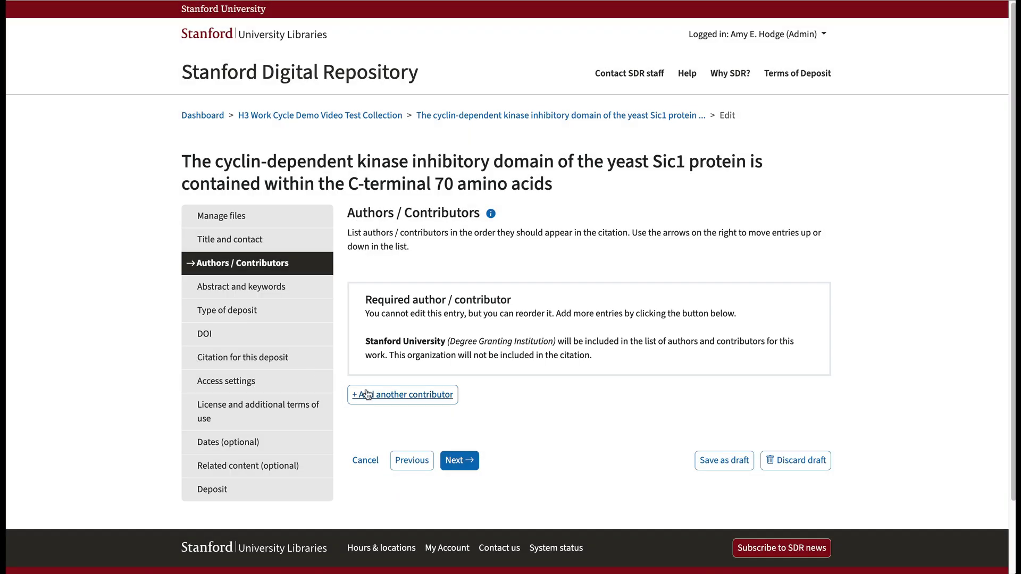
Add yourself as an author from your ORCID iD, placed above Stanford University.
left_click(366, 394)
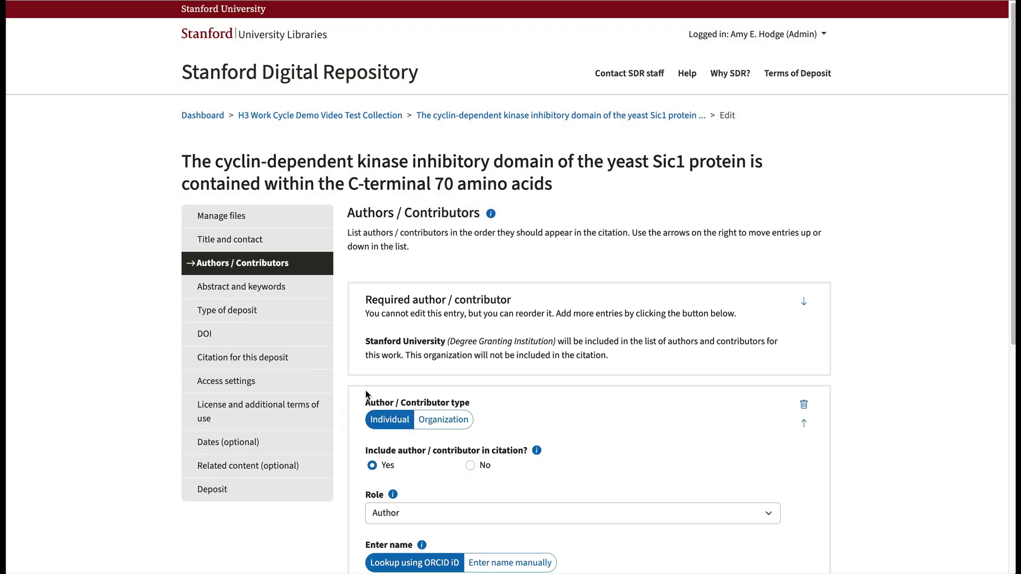
scroll(485, 381, "down", 5)
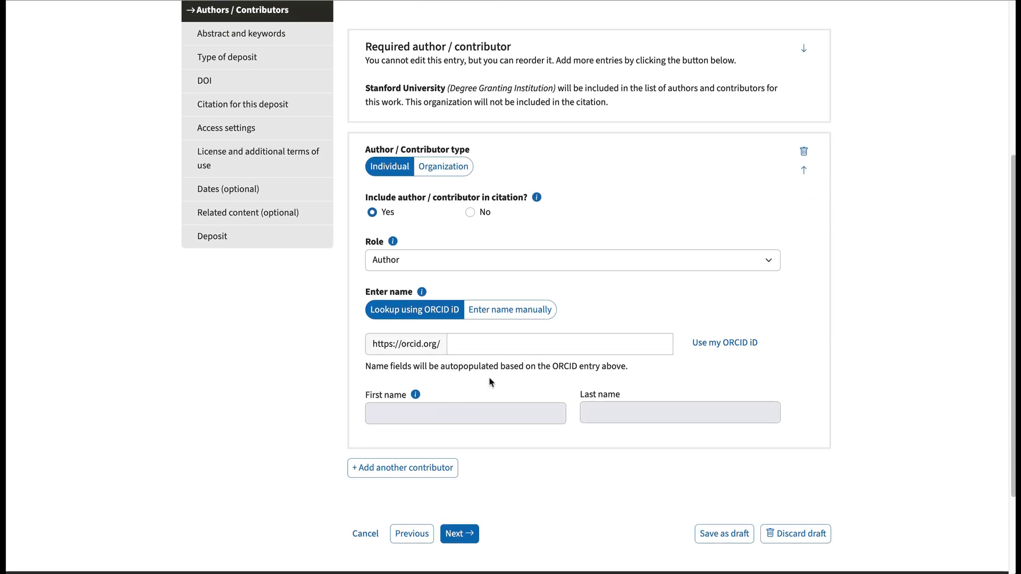
left_click(727, 345)
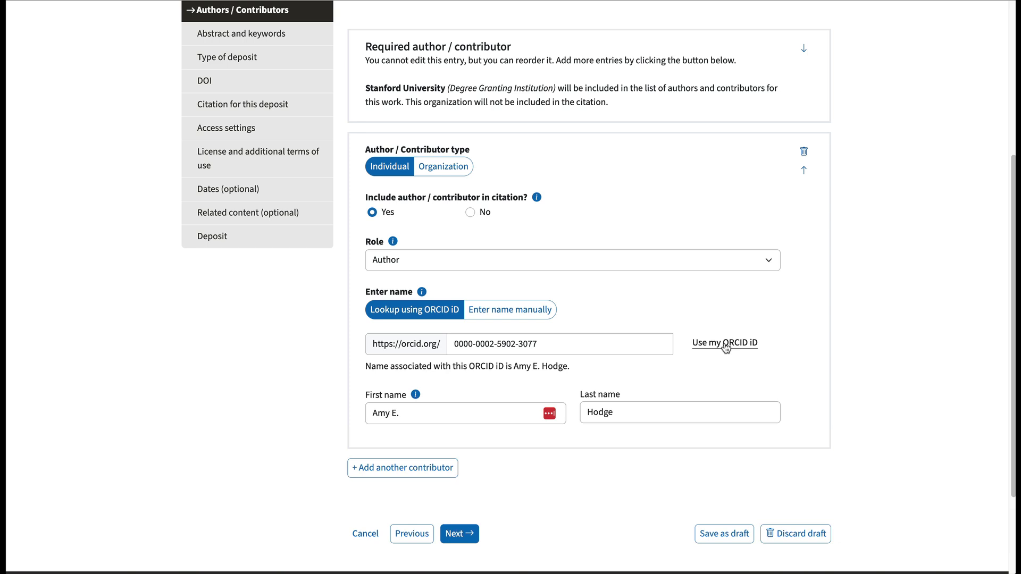
left_click(803, 172)
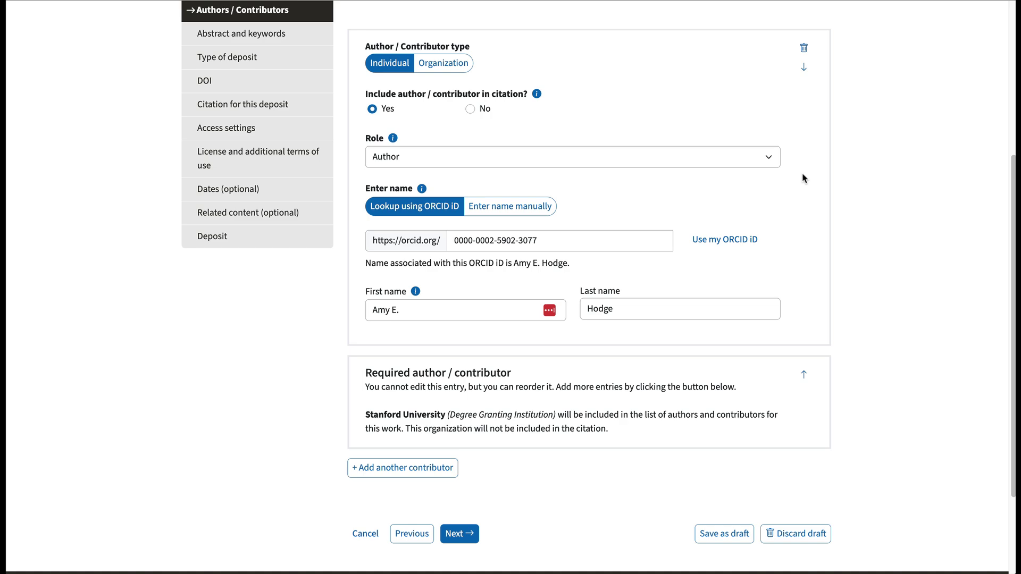
left_click(246, 58)
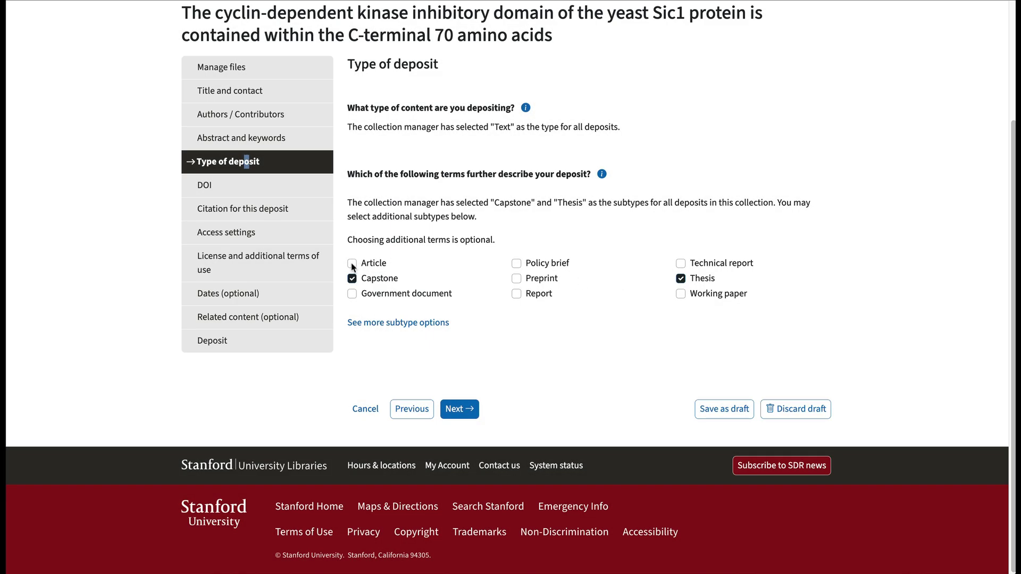
Add the Article subtype, deposit the Sic1 work, and open its persistent link page.
left_click(352, 264)
left_click(212, 342)
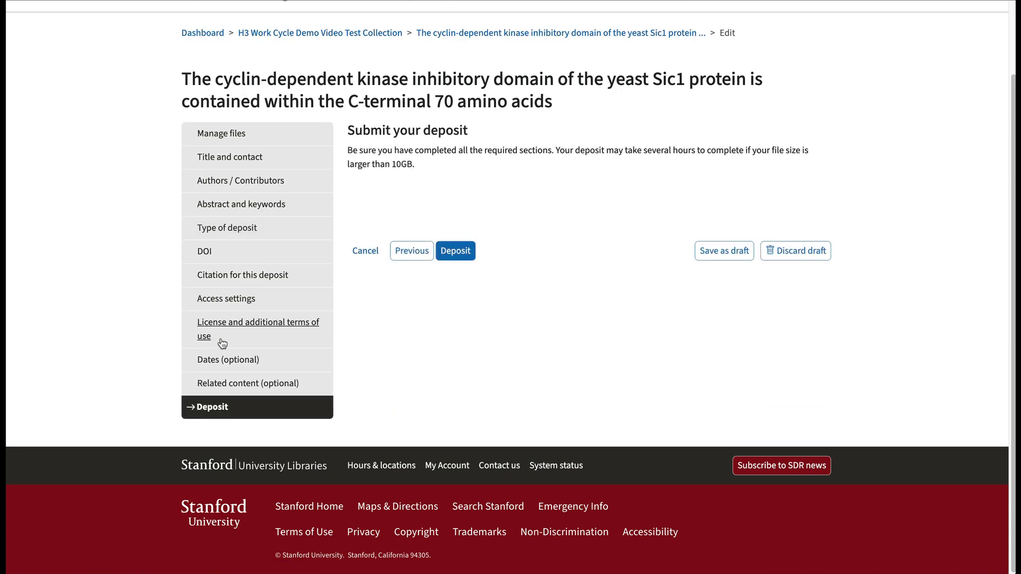
left_click(462, 255)
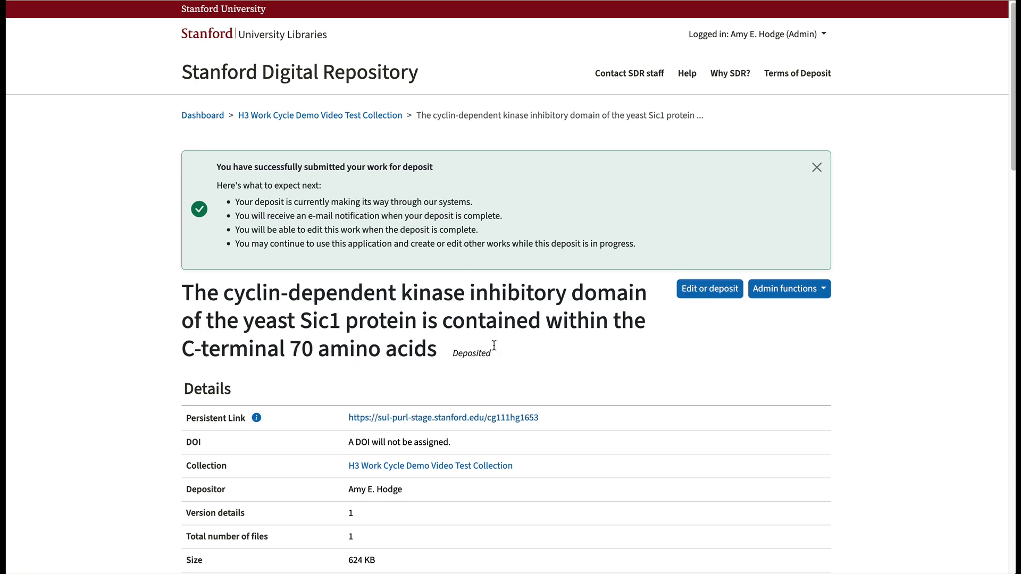
left_click(495, 418)
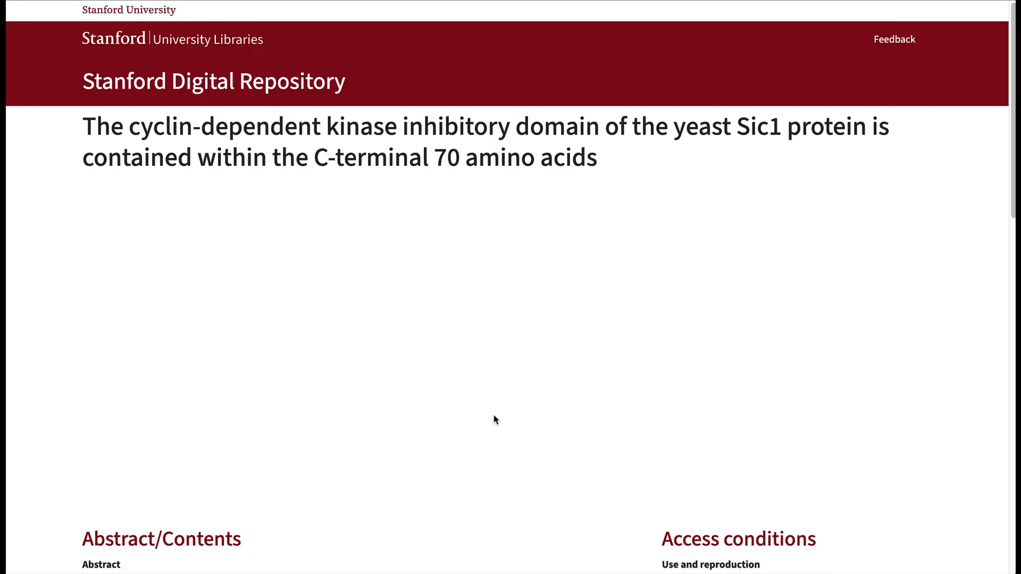